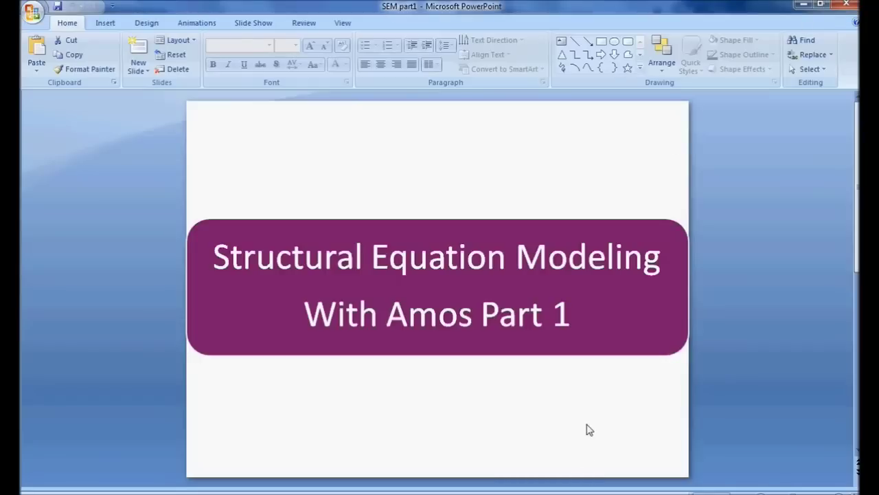
Step: Review the food preference example slide in PowerPoint and the variables of the Food Preference data set in SPSS
scroll(589, 429, down, 1)
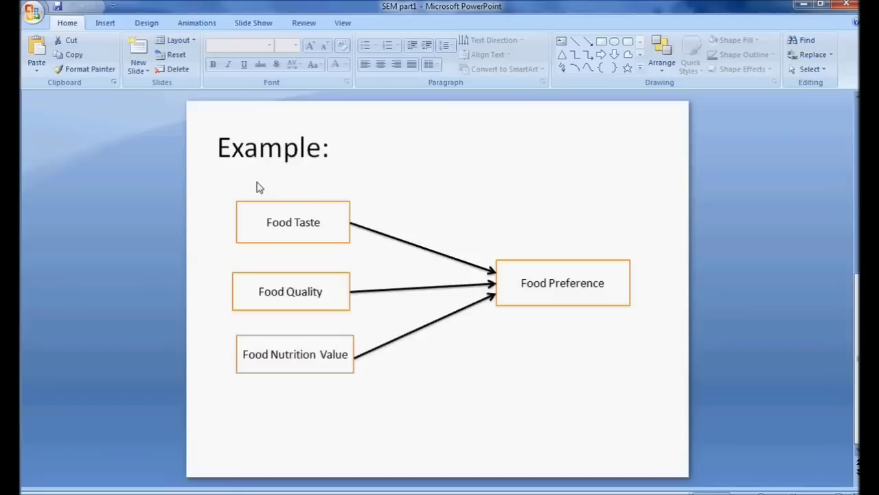
click(247, 492)
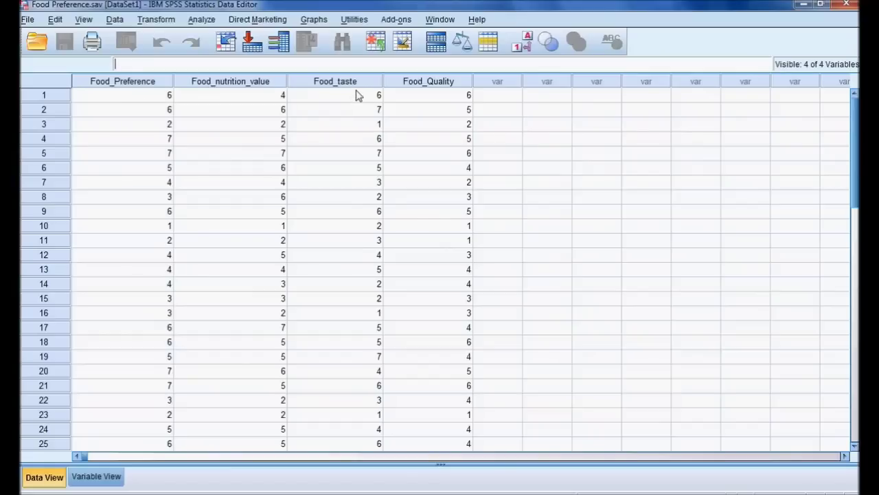
key(alt+Tab)
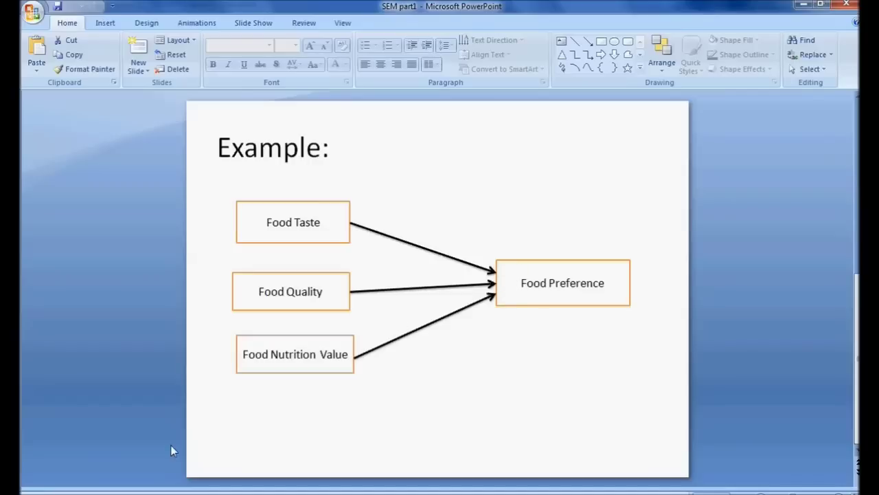
Step: Launch Amos Graphics with an empty project and maximize its window
click(52, 489)
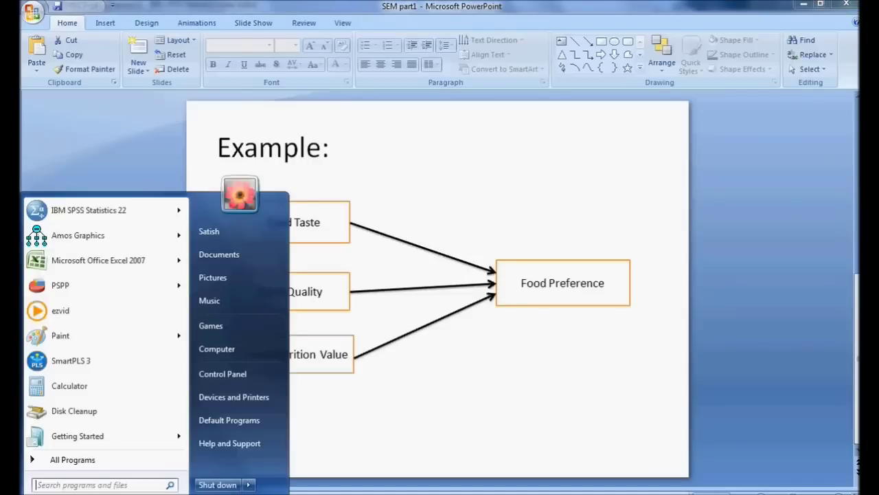
click(71, 236)
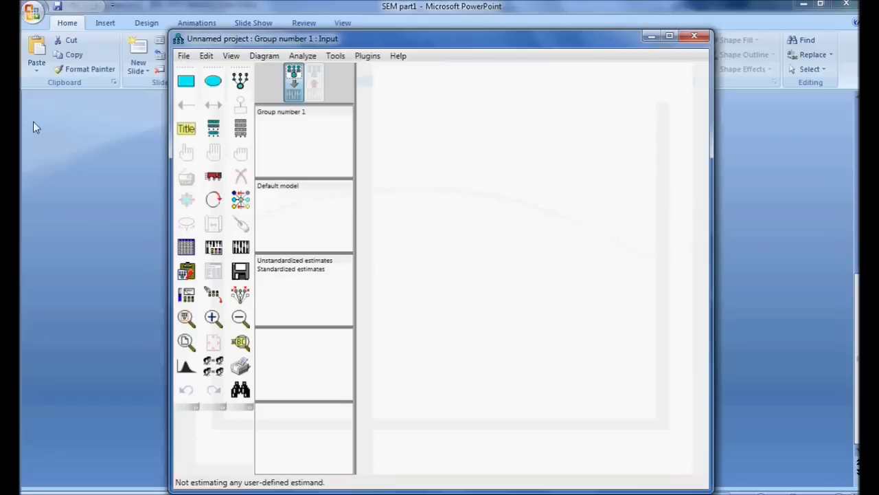
click(670, 36)
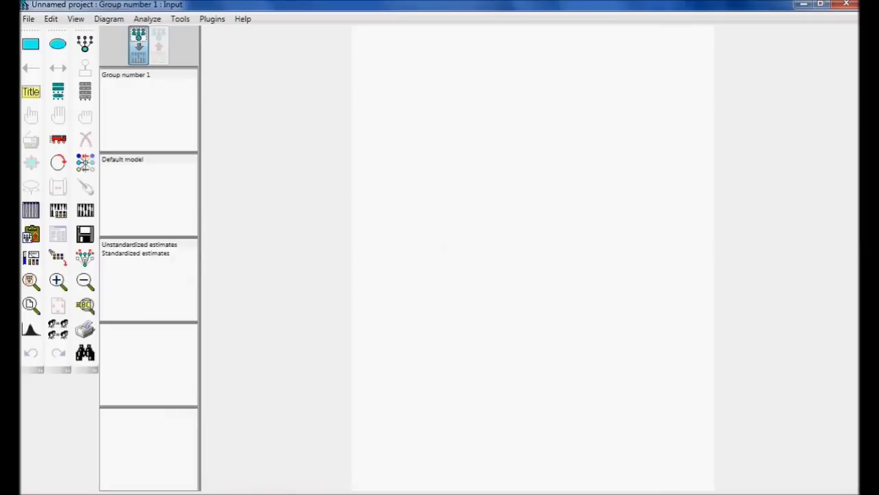
Step: Following the example slide, draw one observed-variable rectangle for the outcome and three stacked rectangles for the predictors in Amos
key(alt+Tab)
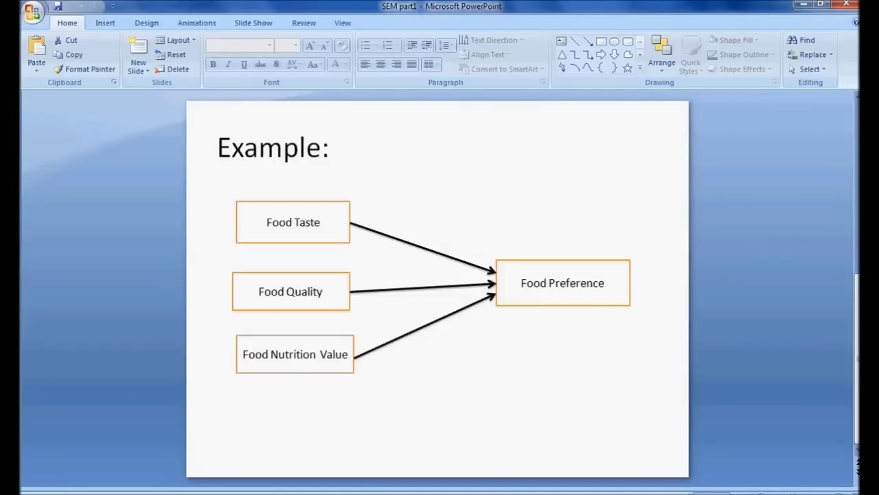
key(alt+Tab)
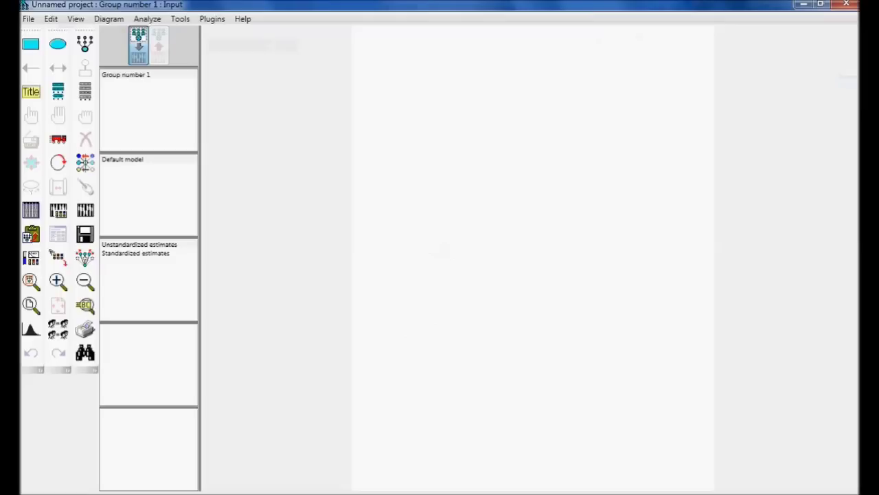
click(35, 53)
drag(589, 180, 661, 215)
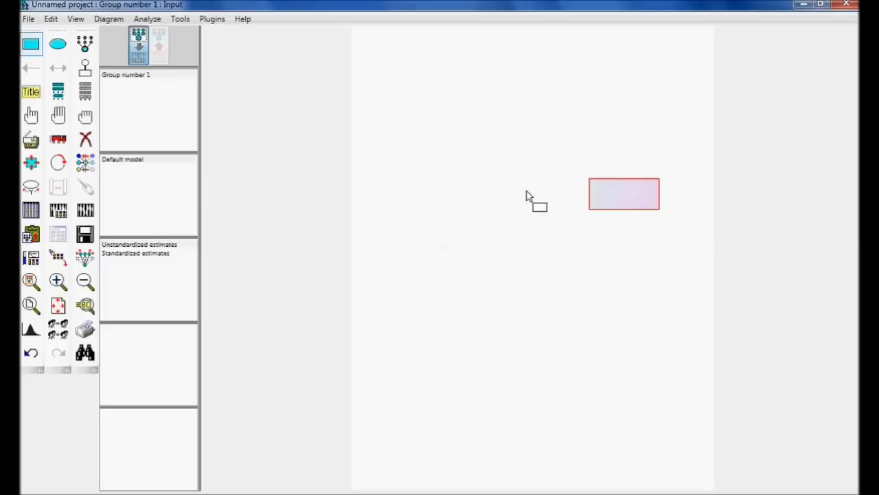
drag(404, 121, 499, 153)
drag(411, 171, 510, 195)
drag(417, 221, 521, 253)
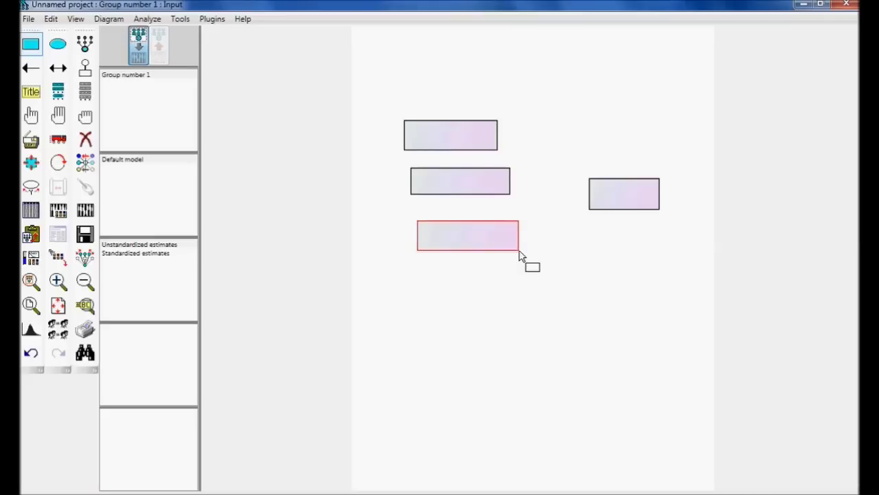
Step: Move the three predictor rectangles into an aligned, evenly spaced column and shift the outcome rectangle beside the middle one
click(57, 146)
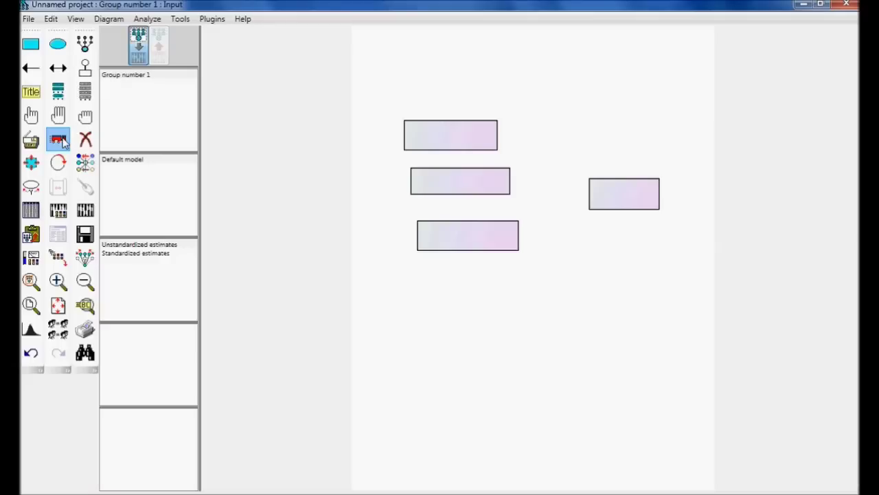
drag(447, 144, 463, 138)
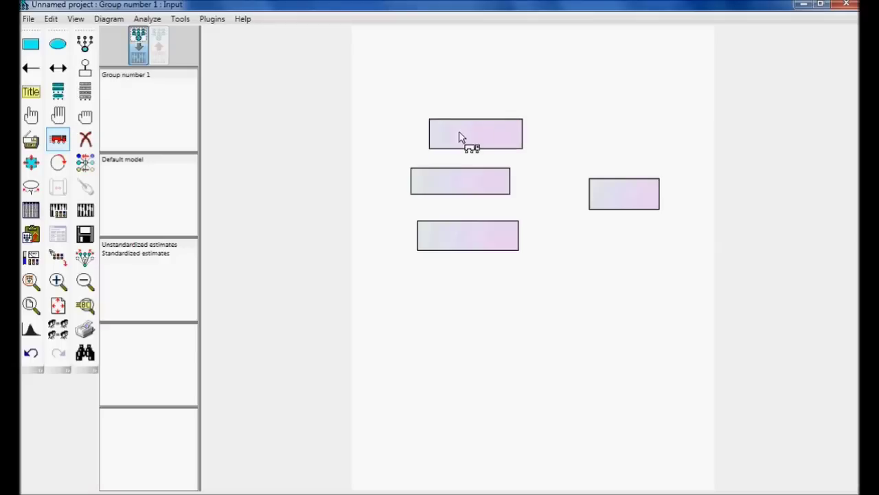
drag(471, 187, 484, 193)
drag(484, 245, 494, 254)
drag(613, 207, 628, 197)
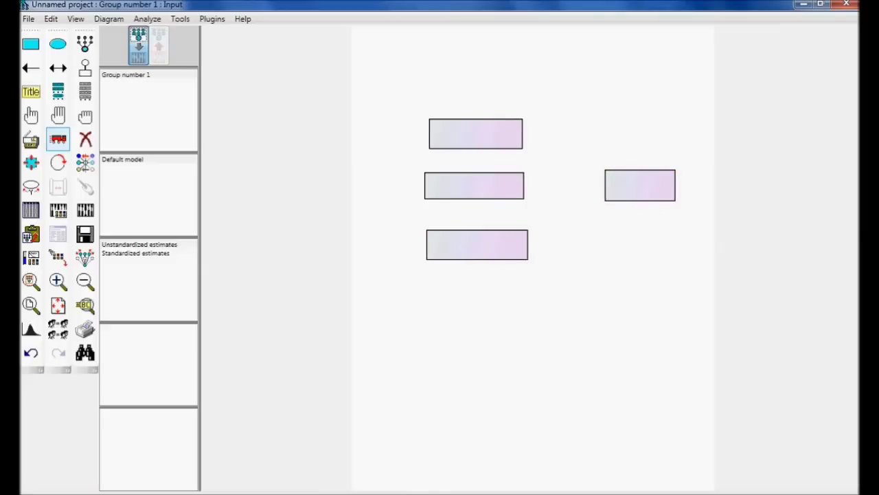
Step: Draw a single-headed path arrow from each of the three predictor rectangles to the outcome rectangle, as in the example slide
key(alt+Tab)
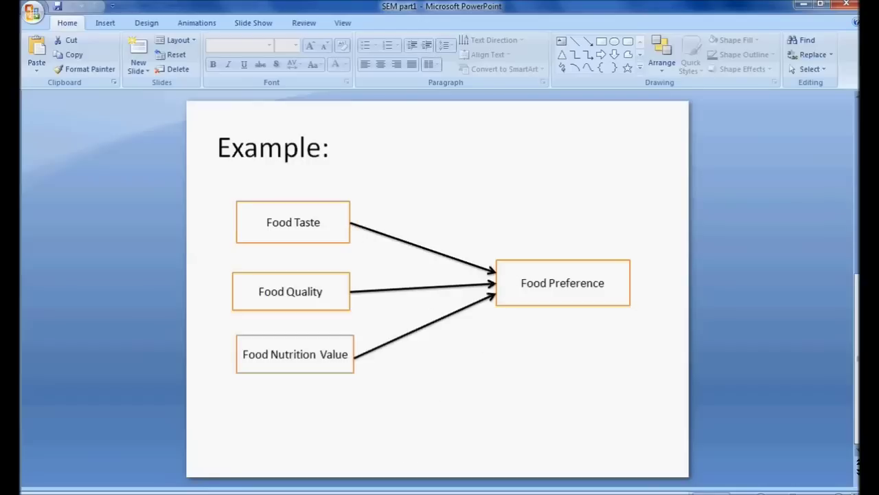
click(481, 440)
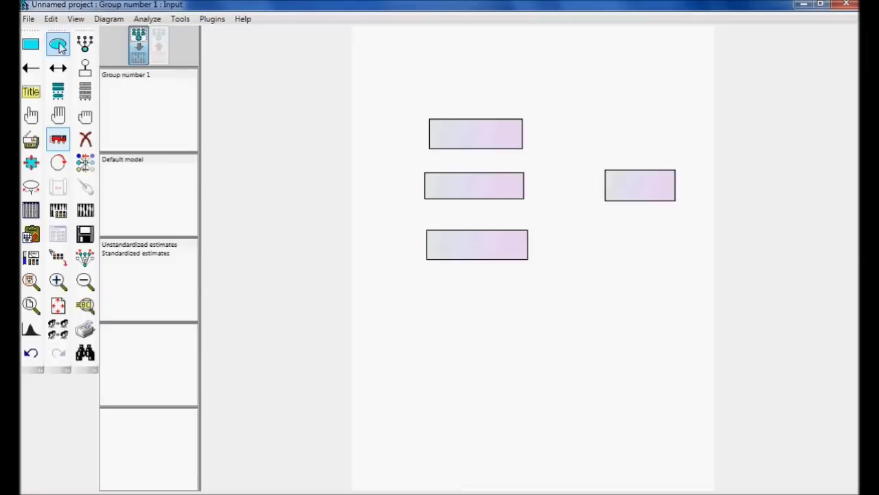
click(39, 71)
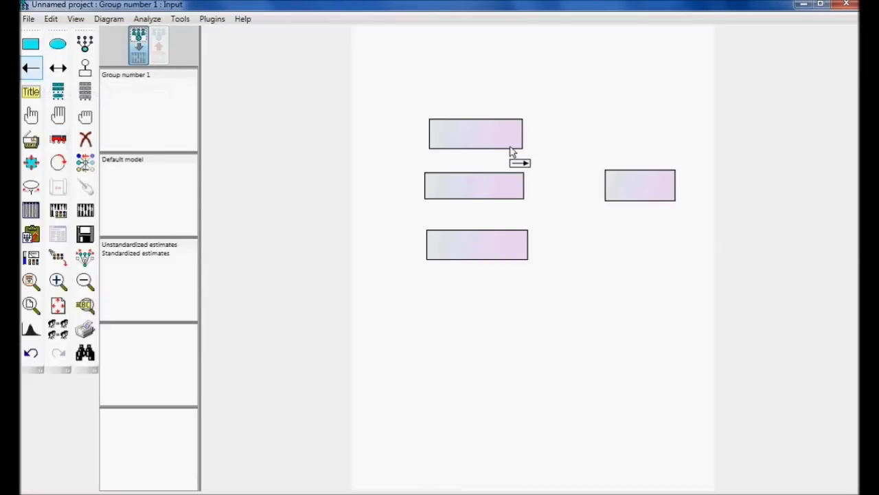
drag(514, 141, 617, 189)
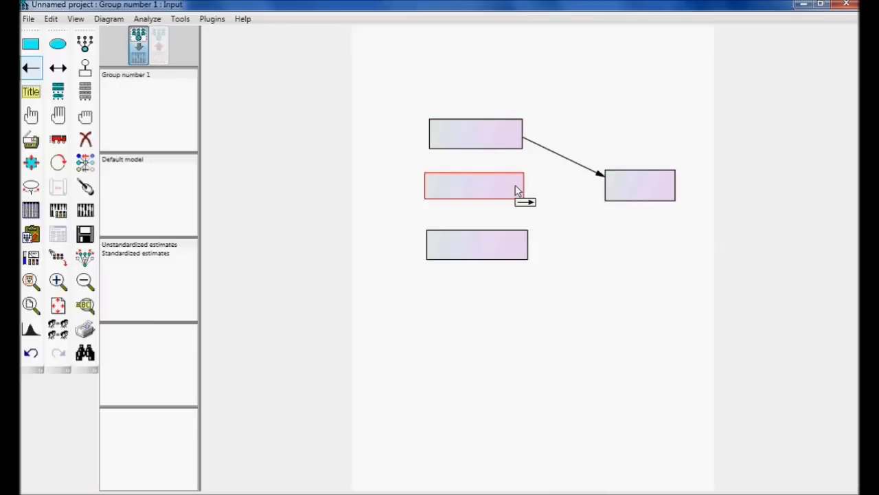
drag(518, 191, 611, 193)
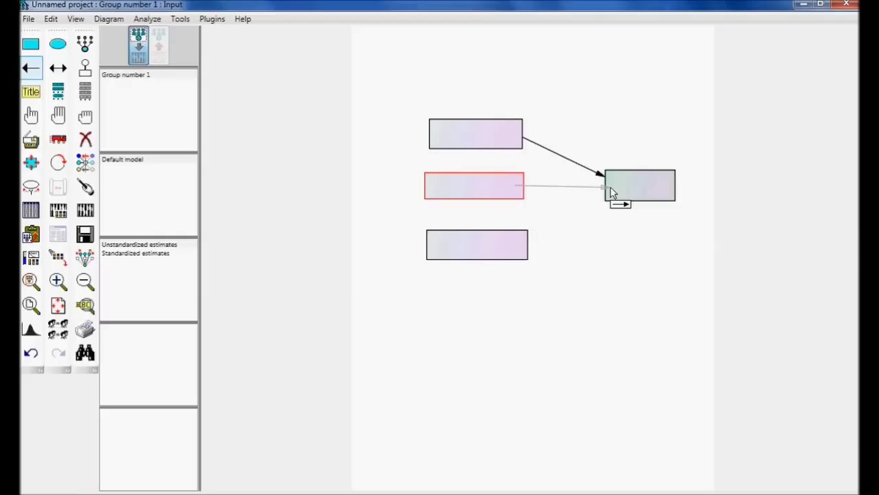
drag(611, 188, 611, 189)
drag(520, 247, 612, 201)
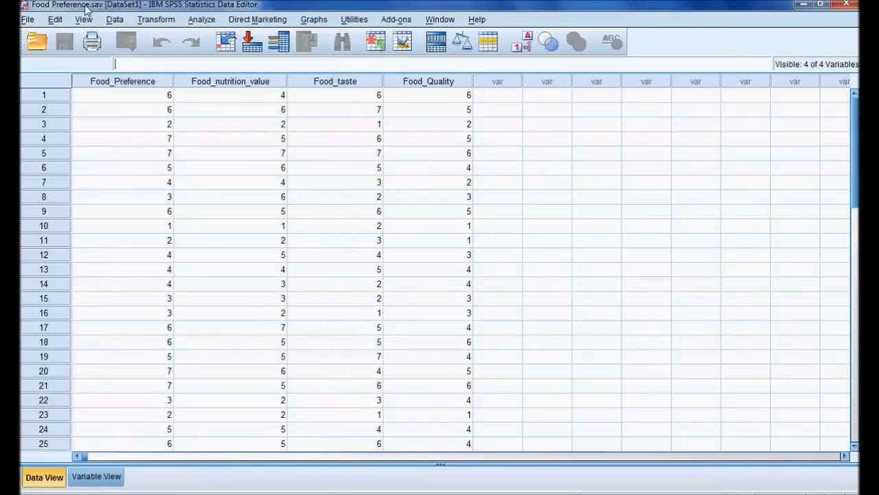
Step: Close the SPSS data window and attach Food Preference.sav from the Desktop as the data file for Group number 1 in Amos
click(852, 5)
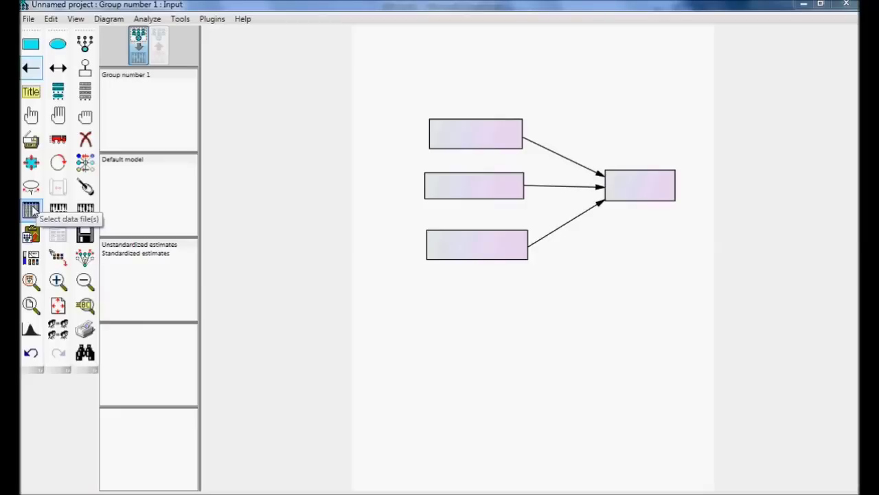
click(31, 210)
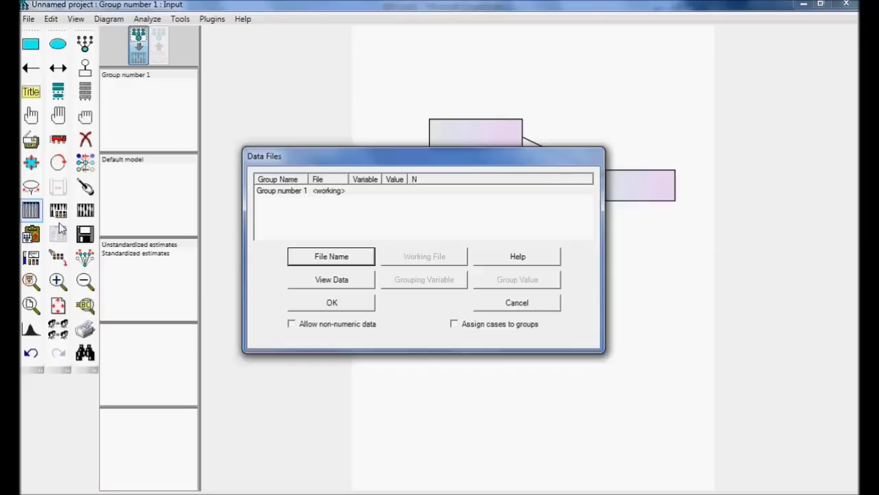
click(322, 258)
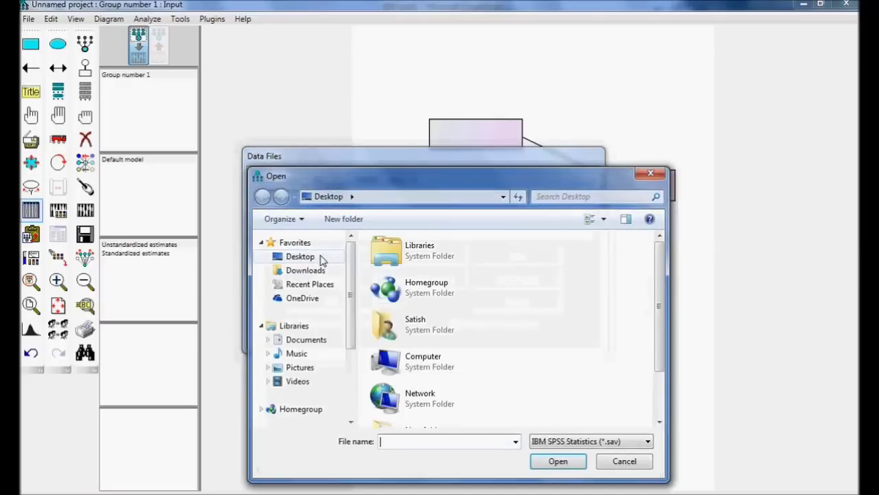
click(313, 259)
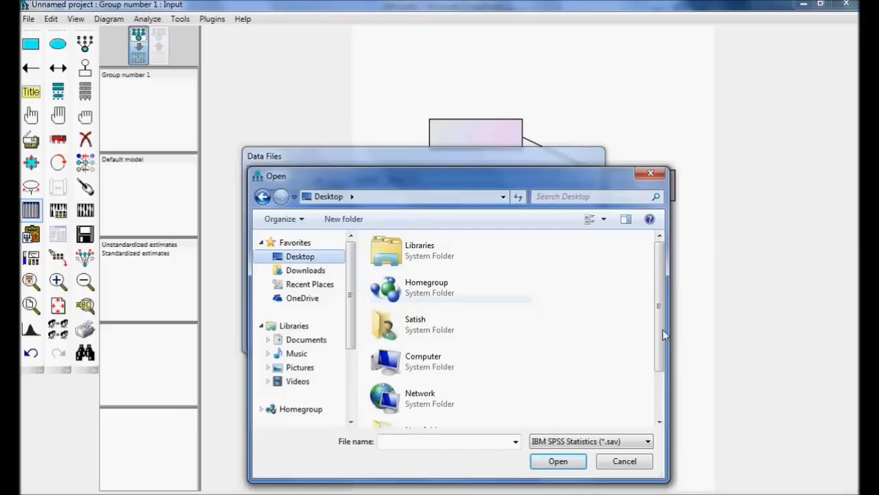
drag(661, 354, 661, 412)
click(457, 413)
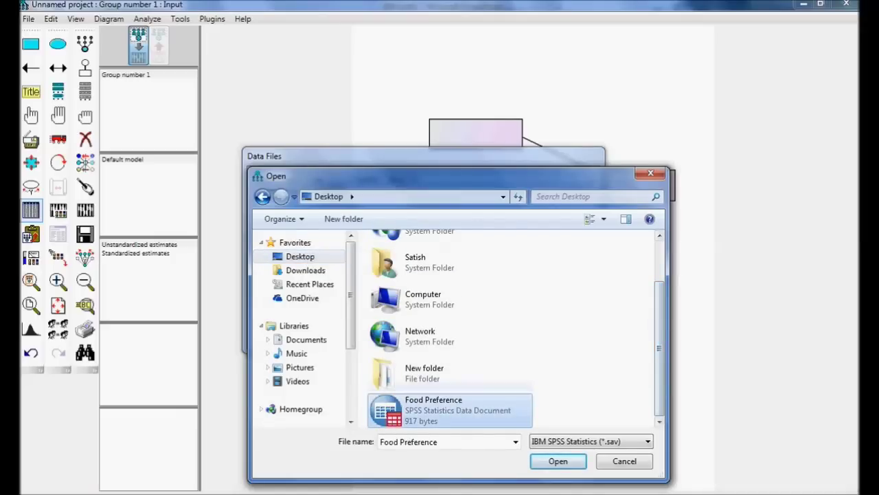
click(562, 463)
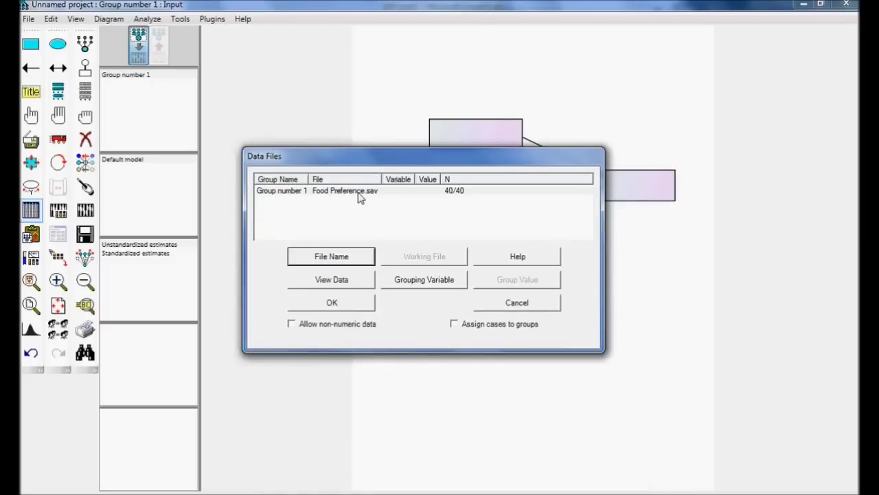
click(353, 303)
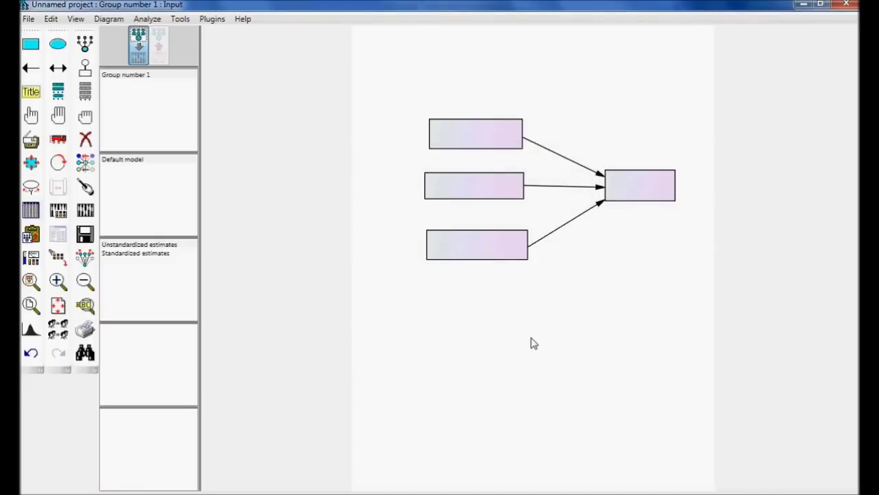
Step: Assign Food_Preference to the outcome rectangle and Food_nutrition_value, Food_taste and Food_Quality to the predictor rectangles from upper to lower
click(91, 99)
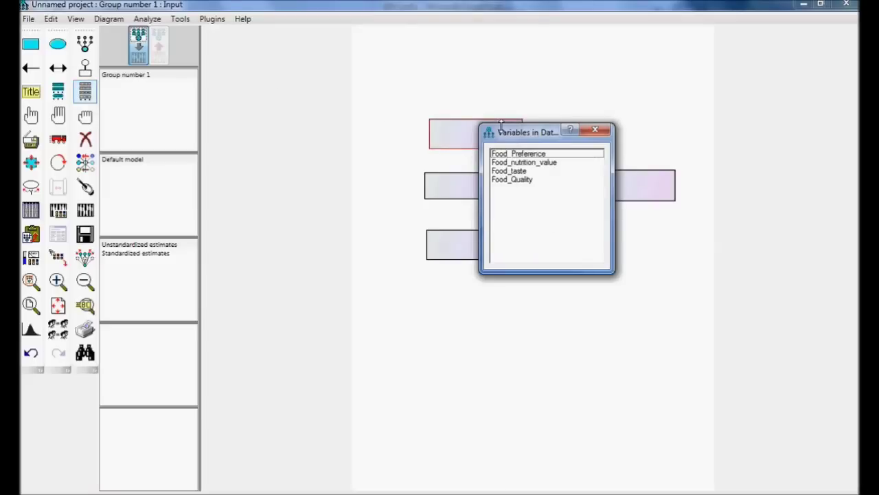
drag(505, 138, 720, 135)
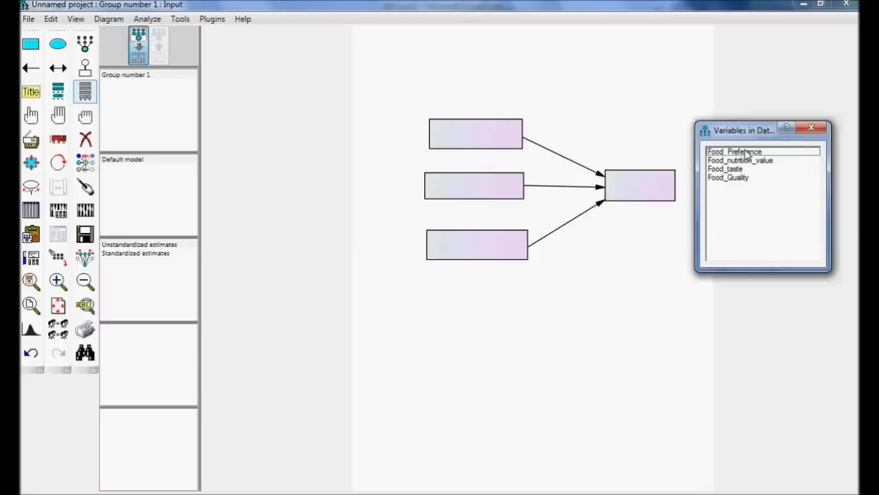
drag(747, 152, 657, 191)
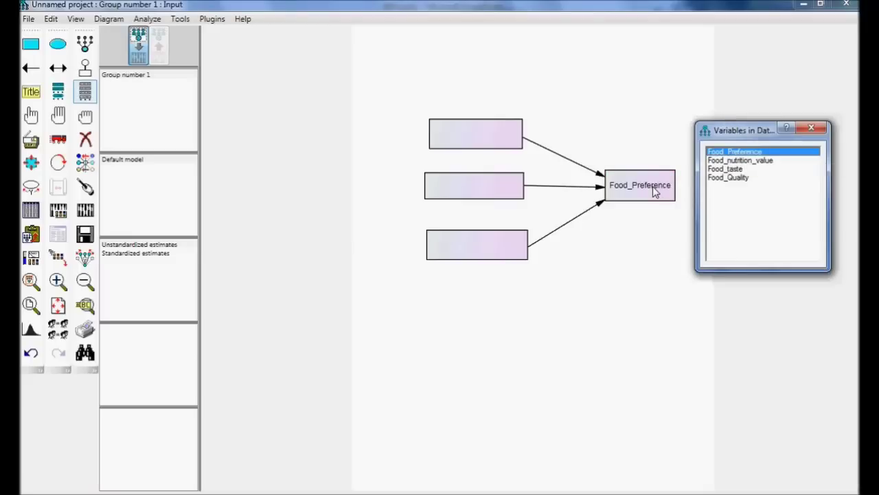
drag(740, 162, 493, 141)
drag(725, 169, 481, 194)
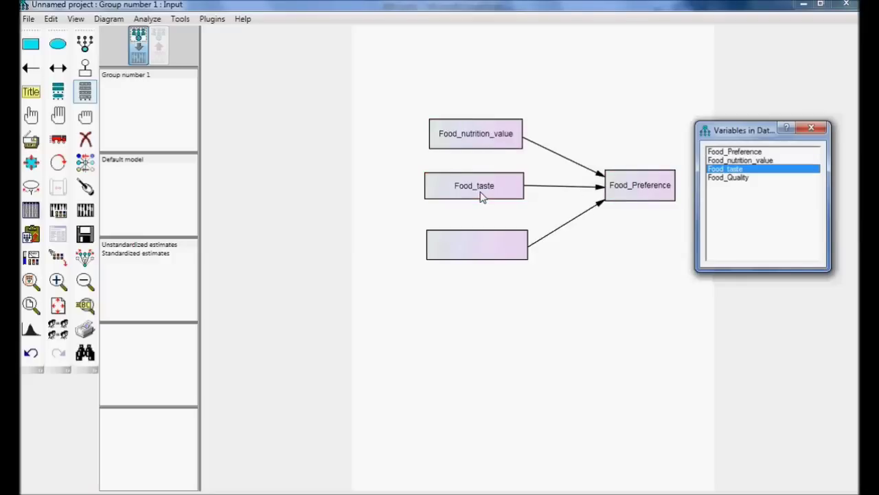
drag(722, 180, 503, 252)
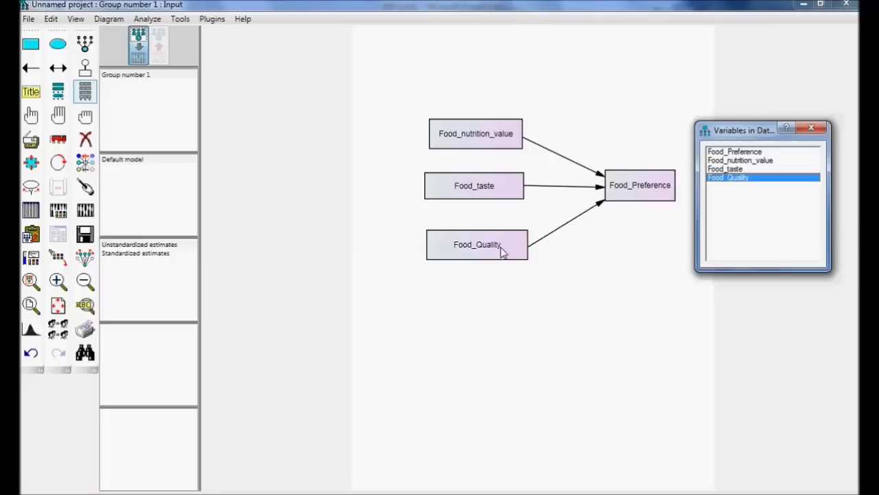
click(816, 129)
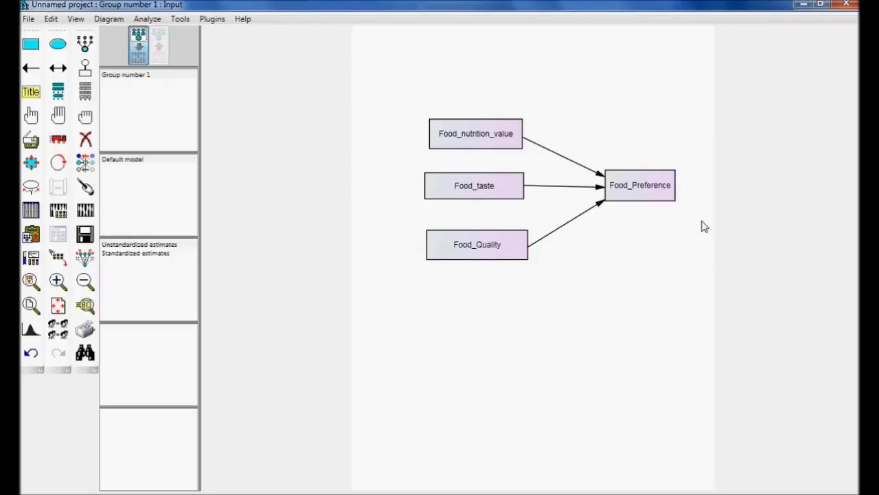
Step: Shrink the Food_Quality and Food_taste rectangles around their names and slightly adjust the shape of the Food_nutrition_value rectangle
click(32, 161)
drag(453, 232, 526, 268)
drag(476, 188, 509, 199)
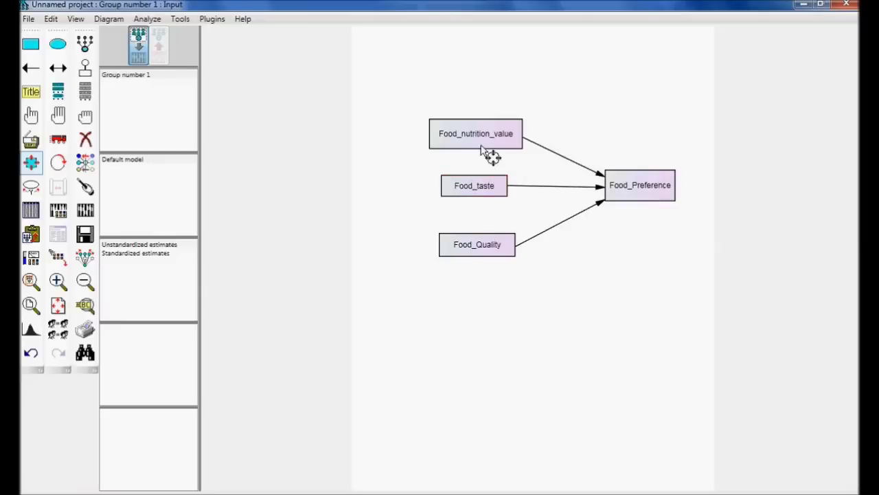
drag(471, 128, 525, 153)
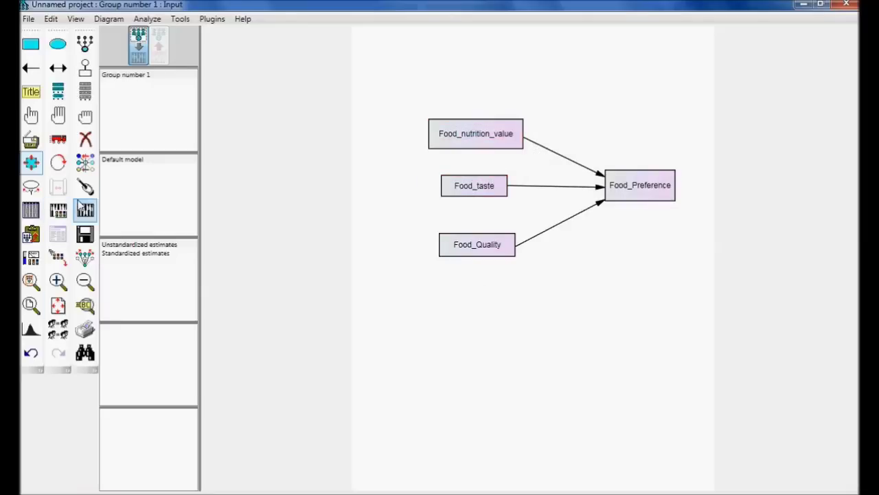
Step: Touch up the arrow connections at the Food_Preference rectangle and add a unique error variable above it
click(86, 190)
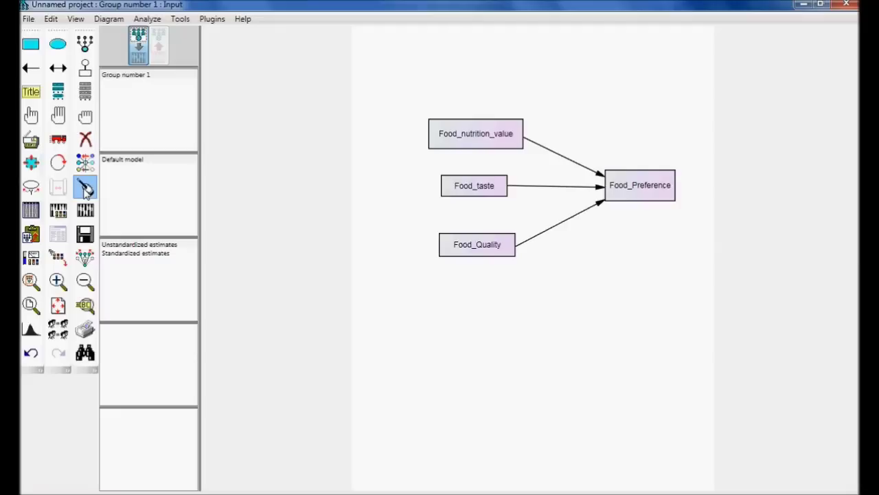
click(624, 186)
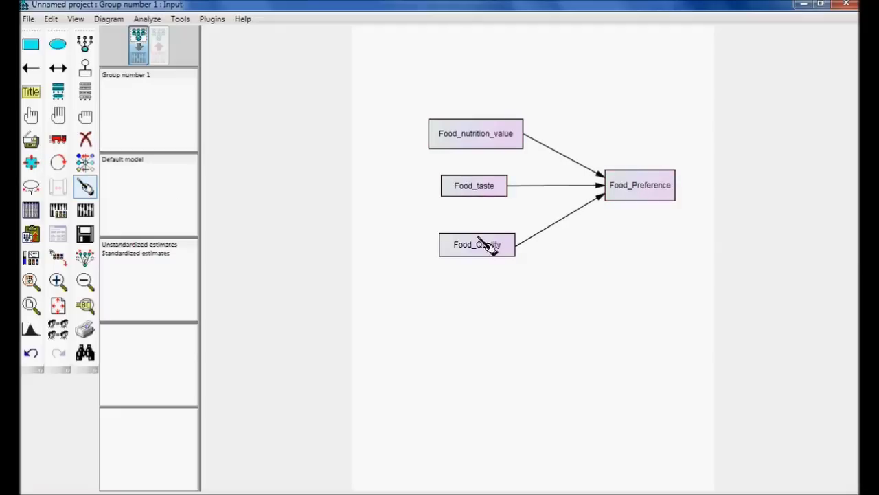
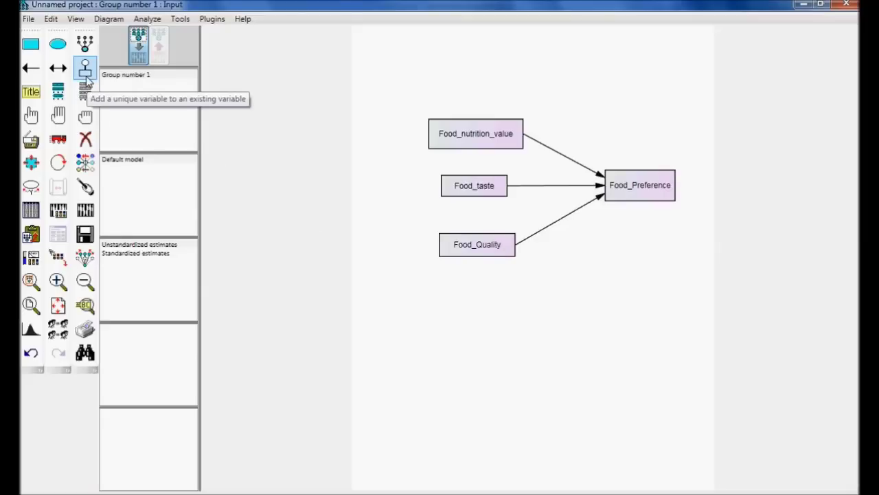
click(86, 77)
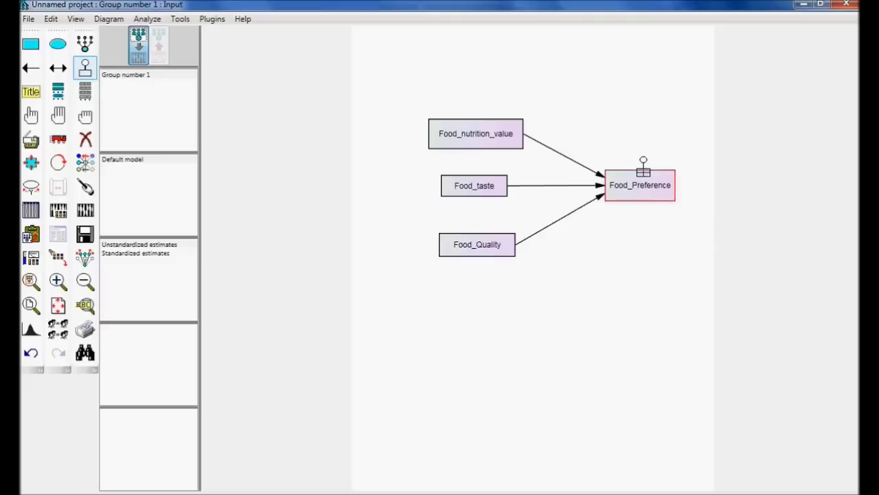
click(647, 168)
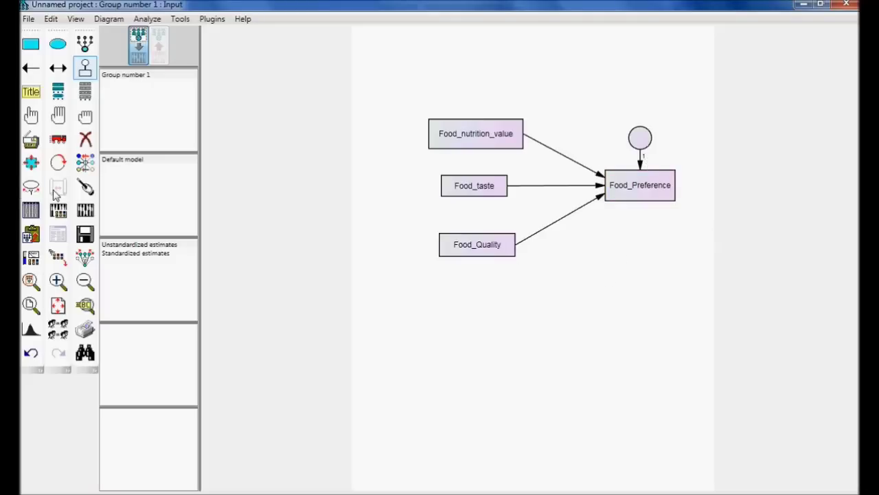
click(85, 67)
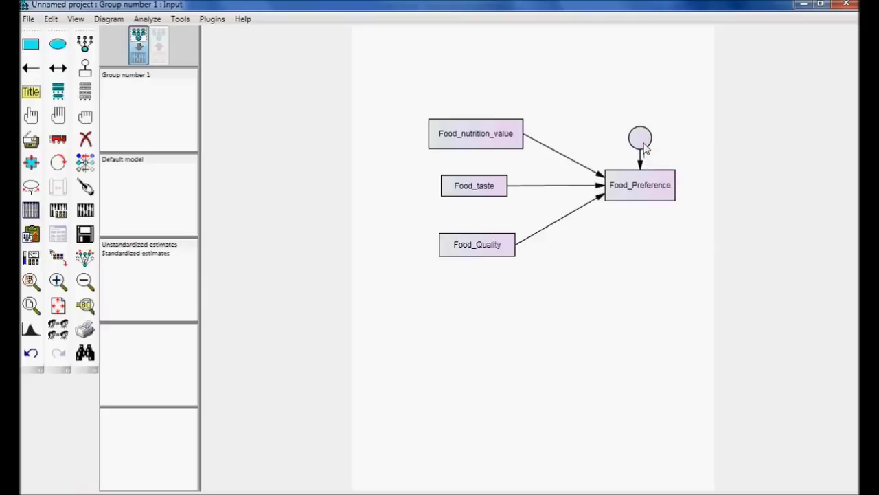
Step: Name the unique variable attached to Food_Preference e1 in its object properties
double_click(644, 146)
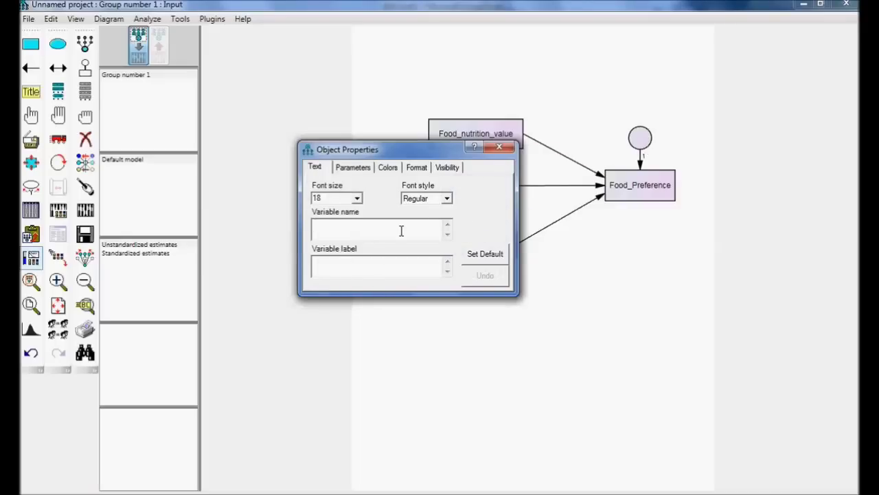
text(e1)
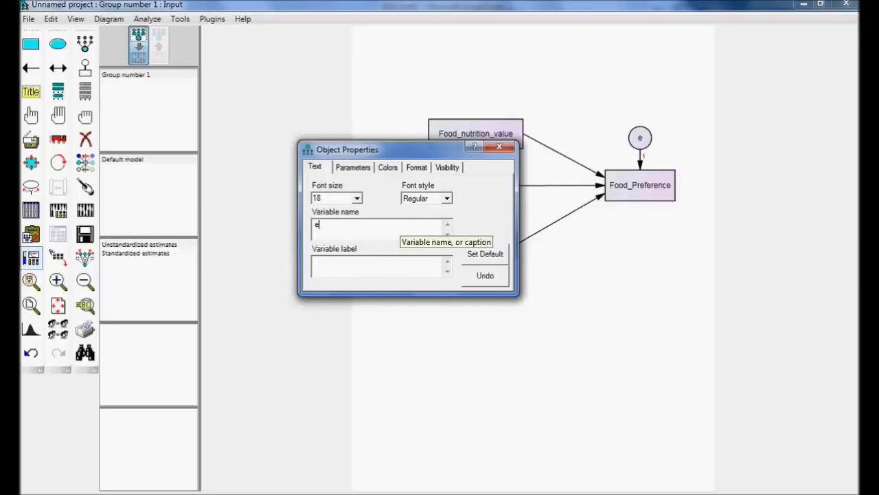
click(499, 149)
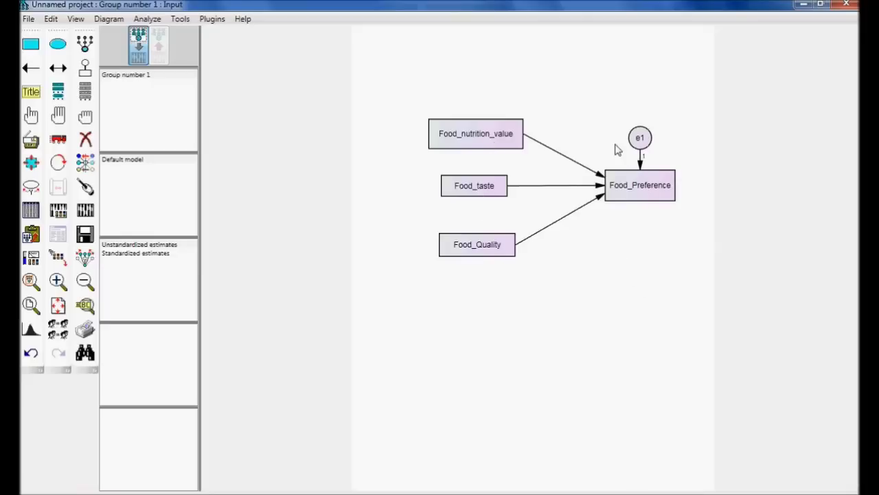
Step: Set the analysis properties to include standardized estimates in the output, alongside minimization history
click(59, 211)
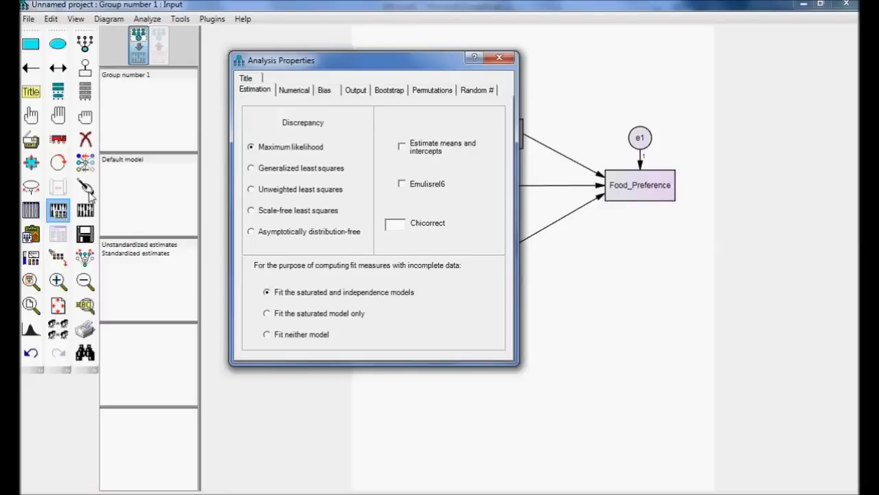
drag(330, 62, 298, 65)
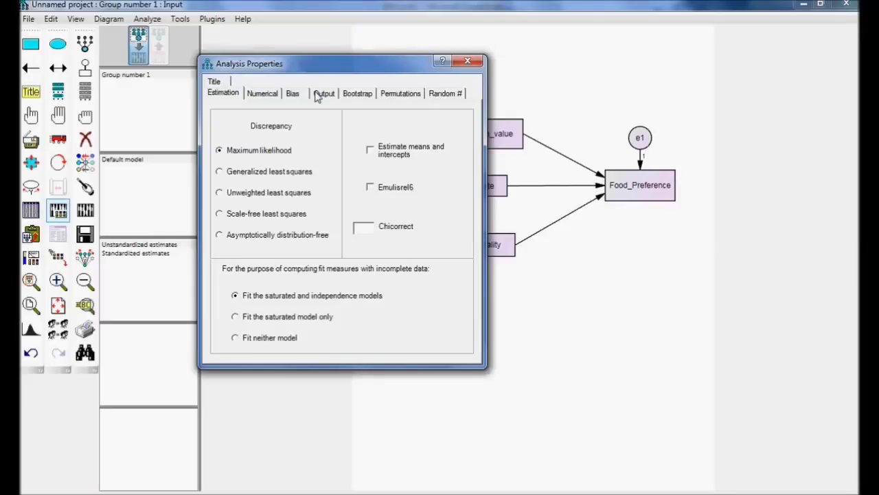
click(321, 97)
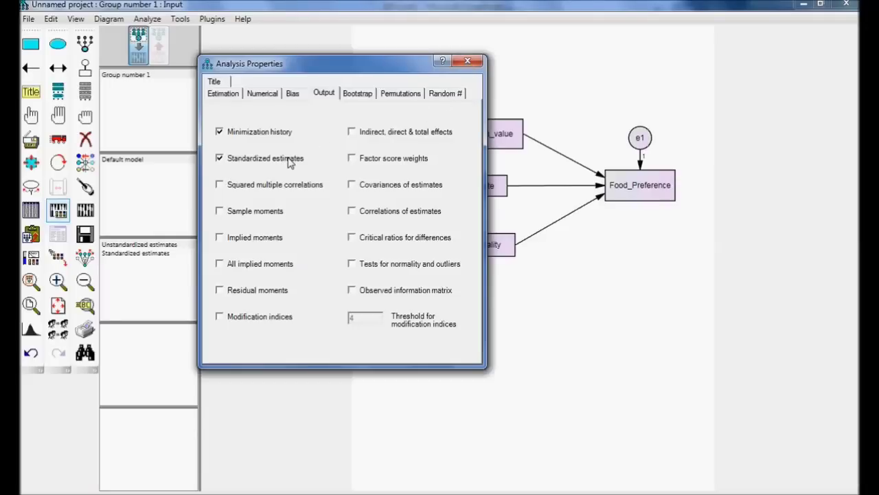
click(470, 63)
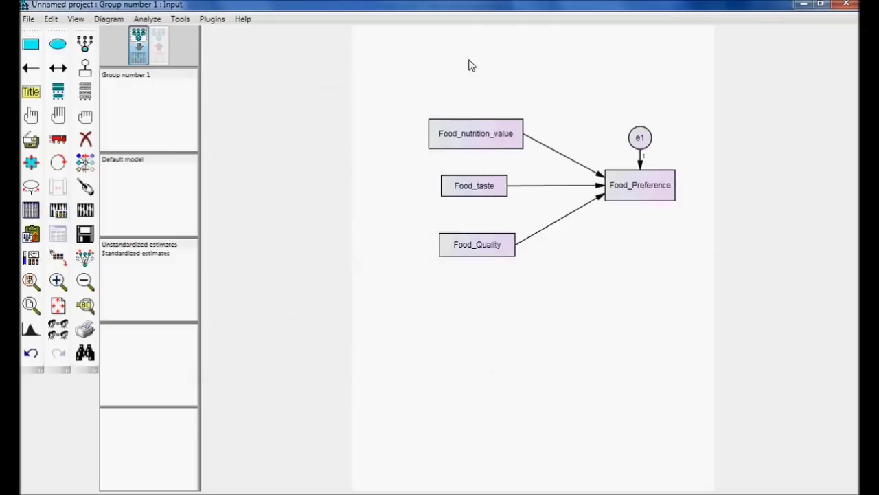
Step: Calculate the estimates, proceeding with the predictors uncorrelated, and save the model as the input file example1 on the Desktop
click(85, 210)
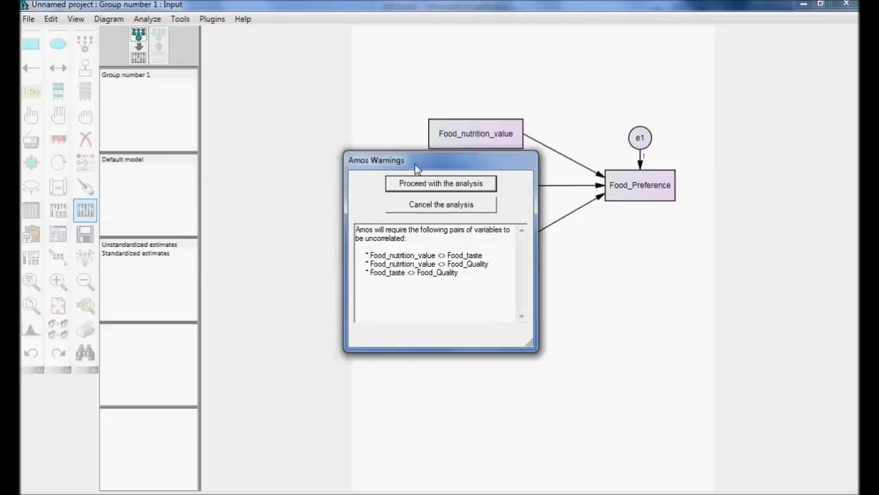
drag(415, 163, 266, 109)
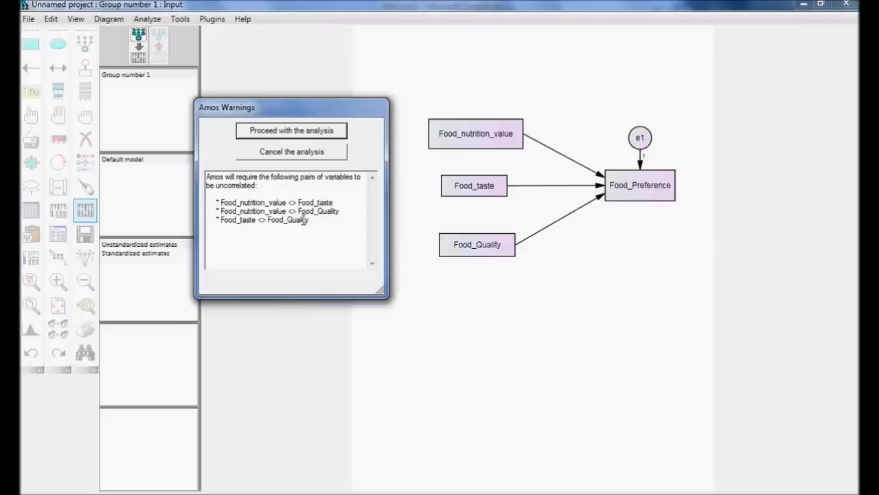
click(321, 131)
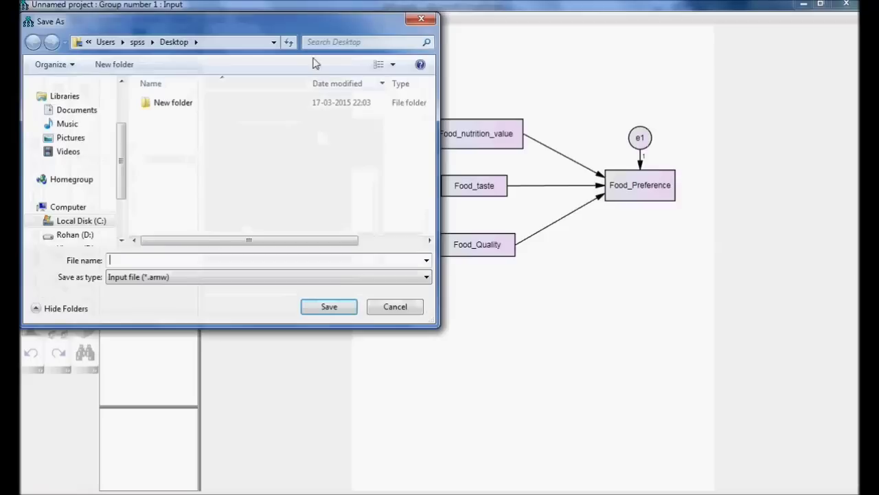
drag(327, 28, 362, 34)
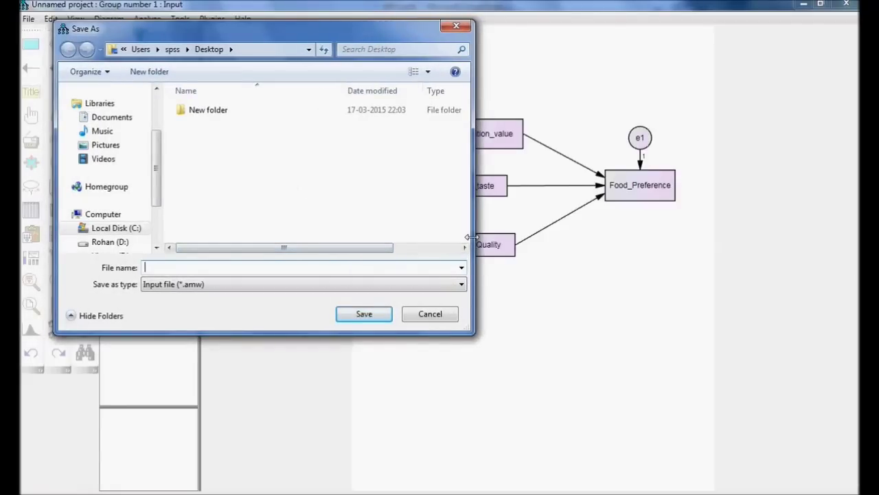
text(example1)
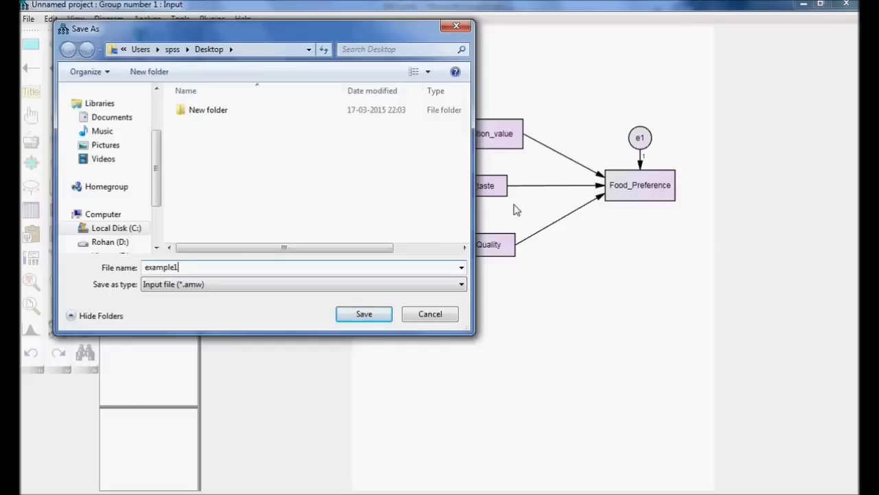
scroll(150, 176, up, 2)
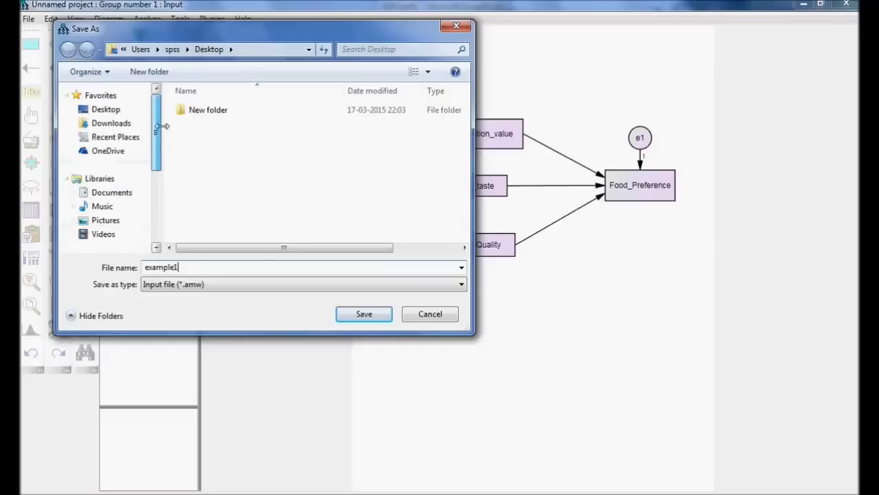
click(110, 109)
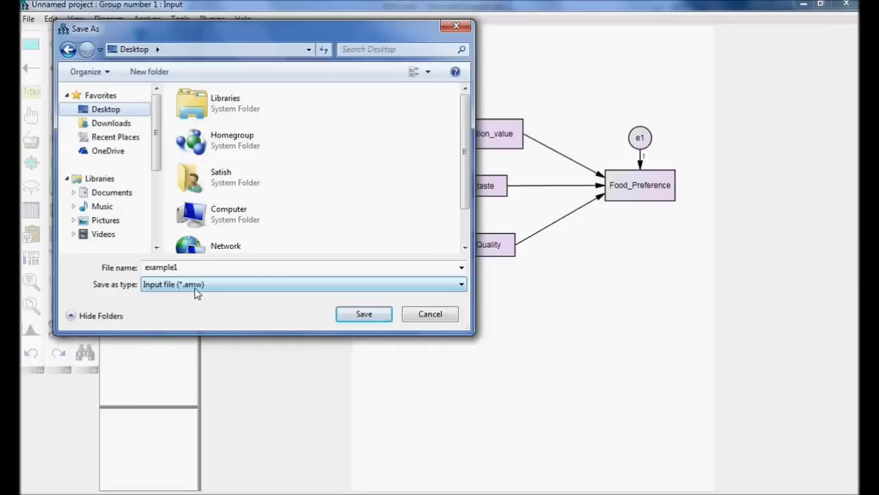
click(364, 314)
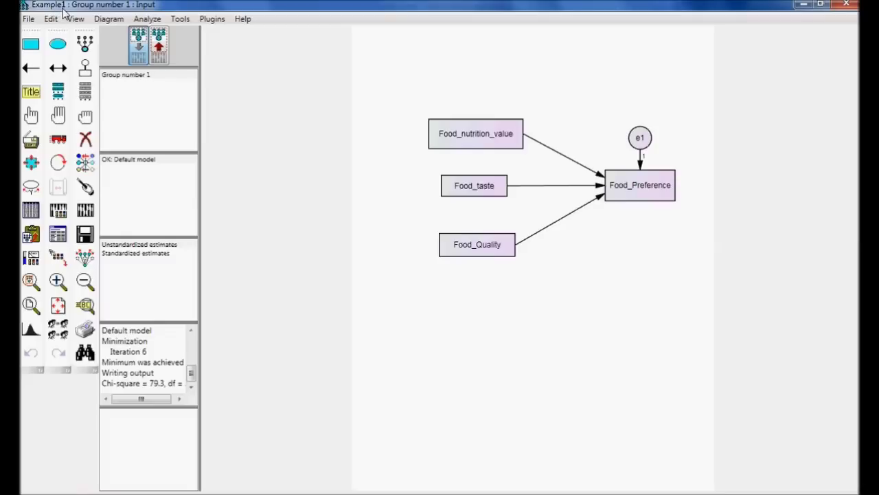
Step: Show the output path diagram and compare the unstandardized with the standardized estimates on the three paths
click(158, 45)
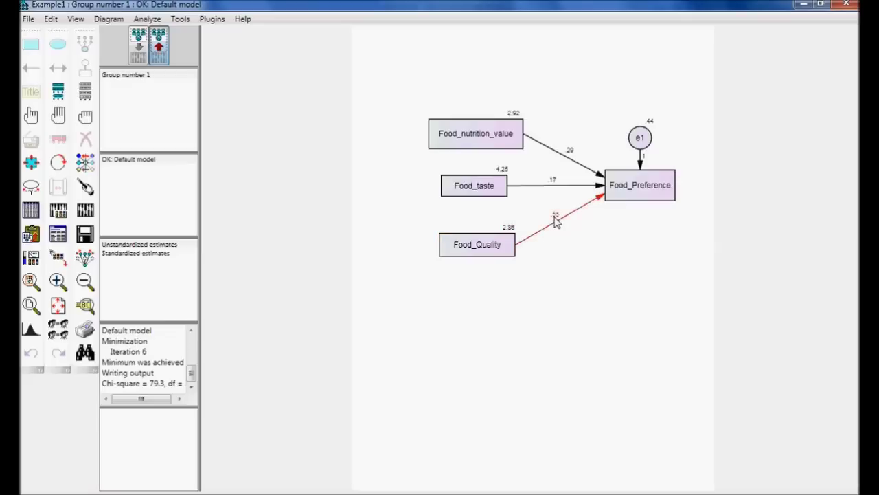
click(158, 246)
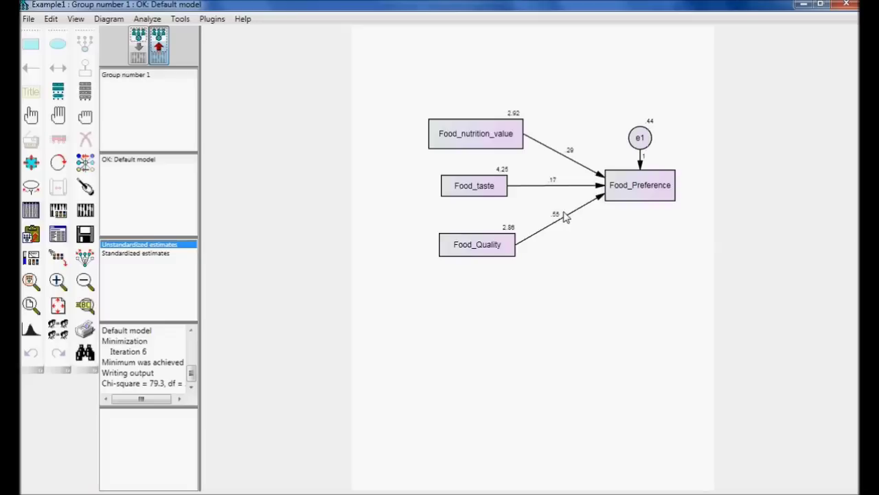
click(152, 253)
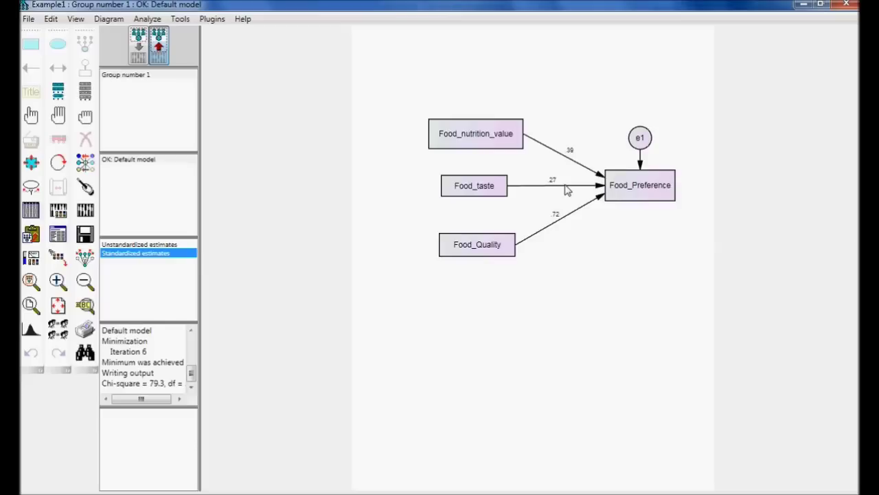
Step: Open the text output at full window size and examine the Estimates section with the regression weights and variances
click(63, 235)
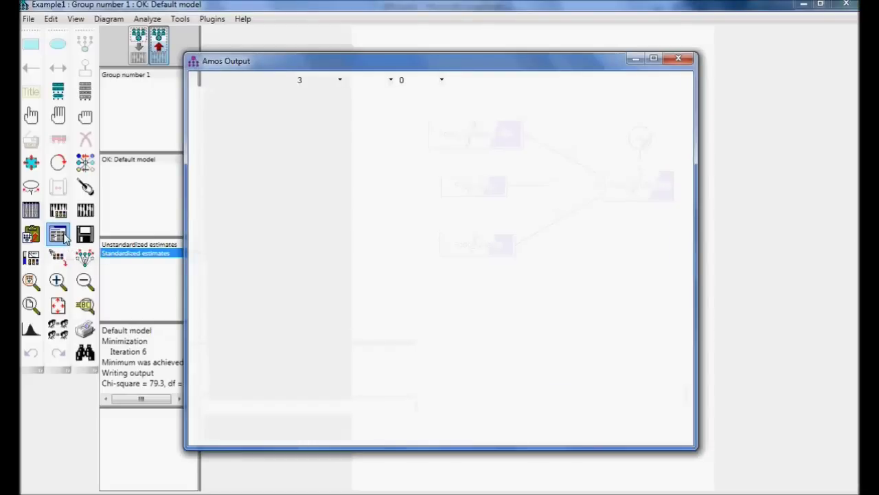
click(654, 60)
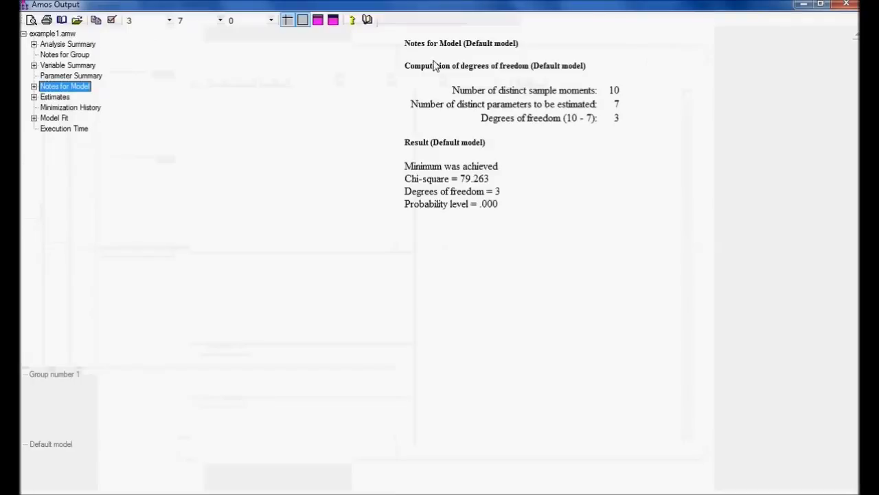
click(58, 99)
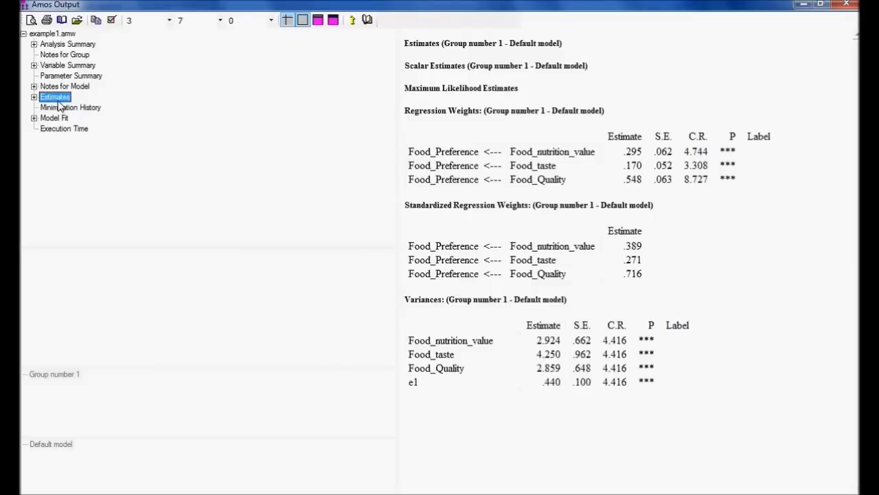